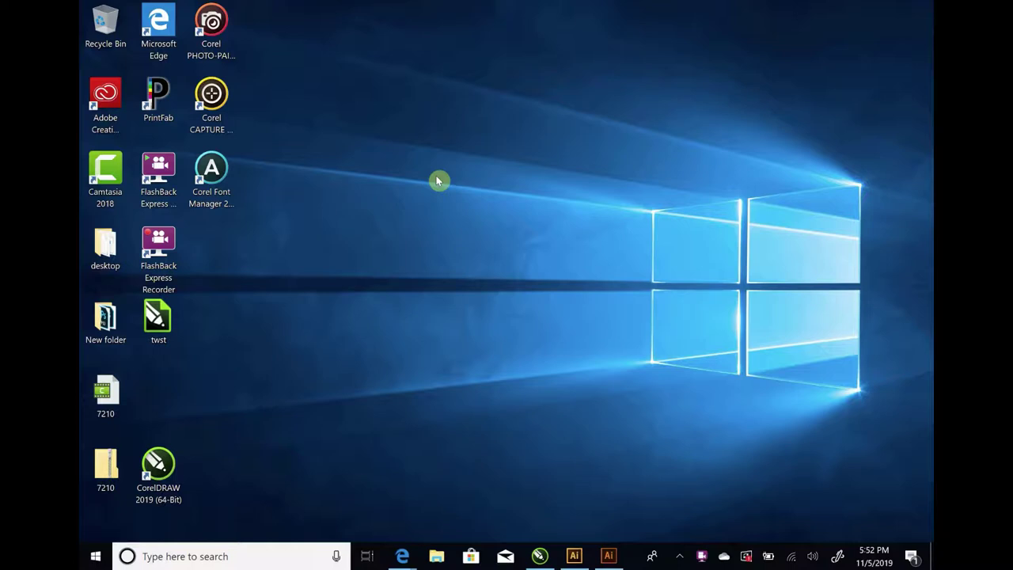
Start PrintFab, dismiss its expired-evaluation notice, and select the Canon PIXMA Pro100 (PrintFab) printer
double_click(161, 97)
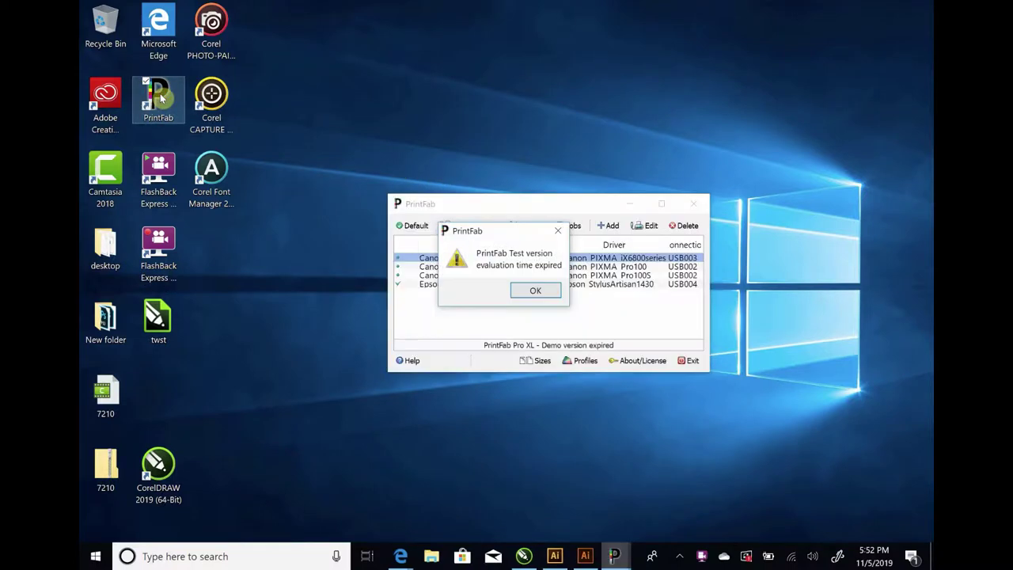
click(537, 290)
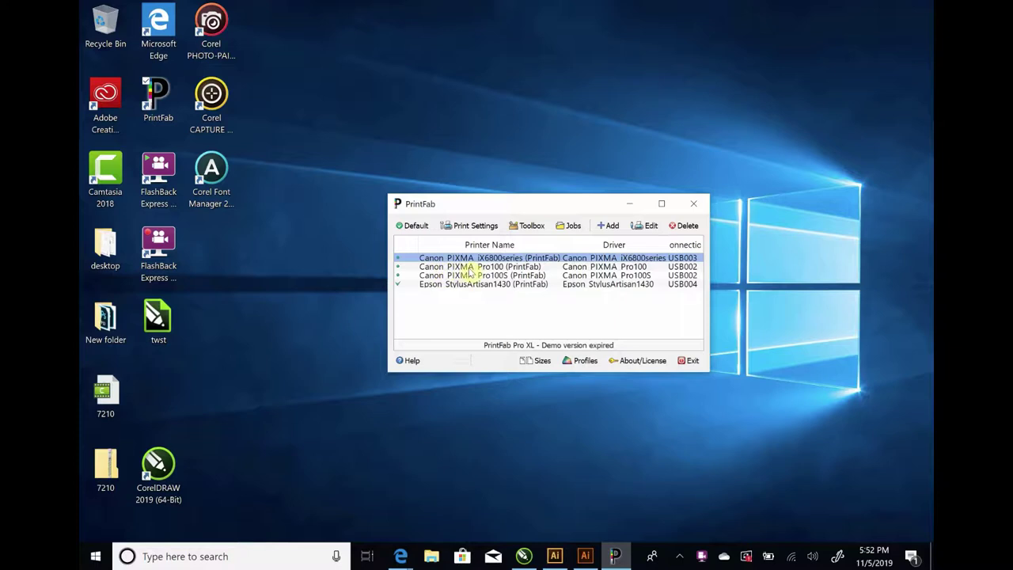
click(470, 267)
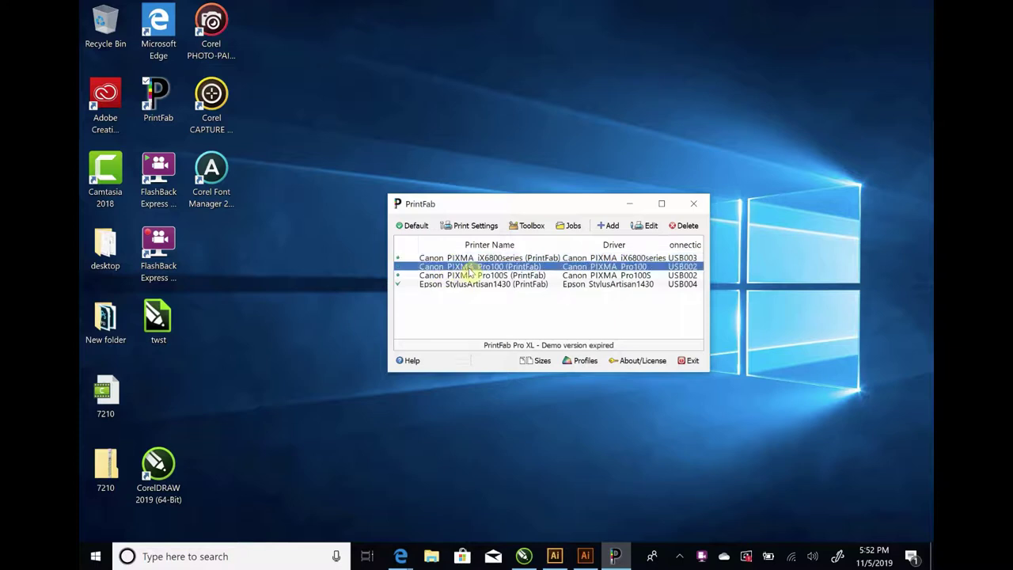
In the Pro100 print settings, choose Canon PhotoPaperPro Platinum paper and 5 - 9600dpi quality
click(474, 227)
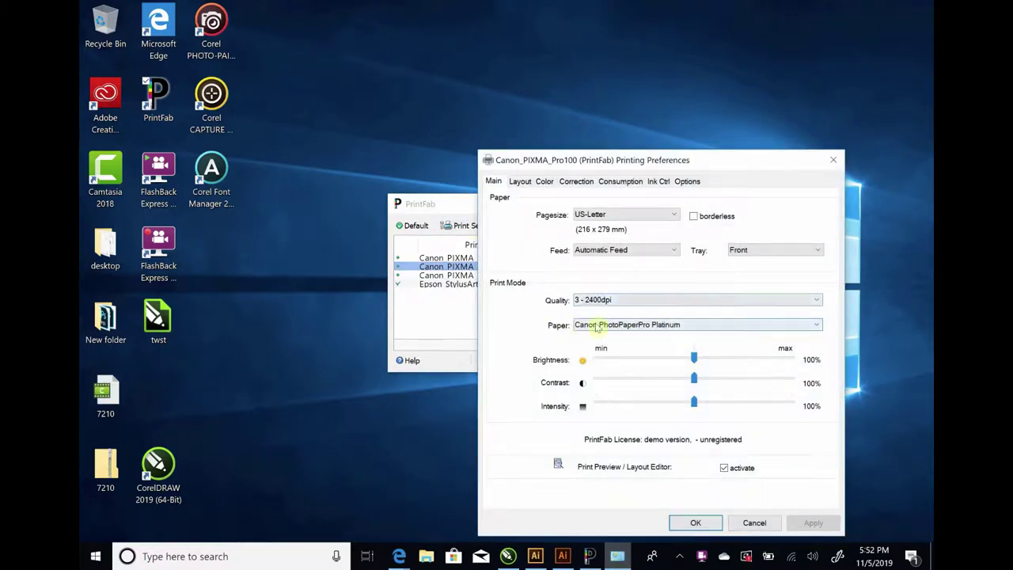
click(613, 326)
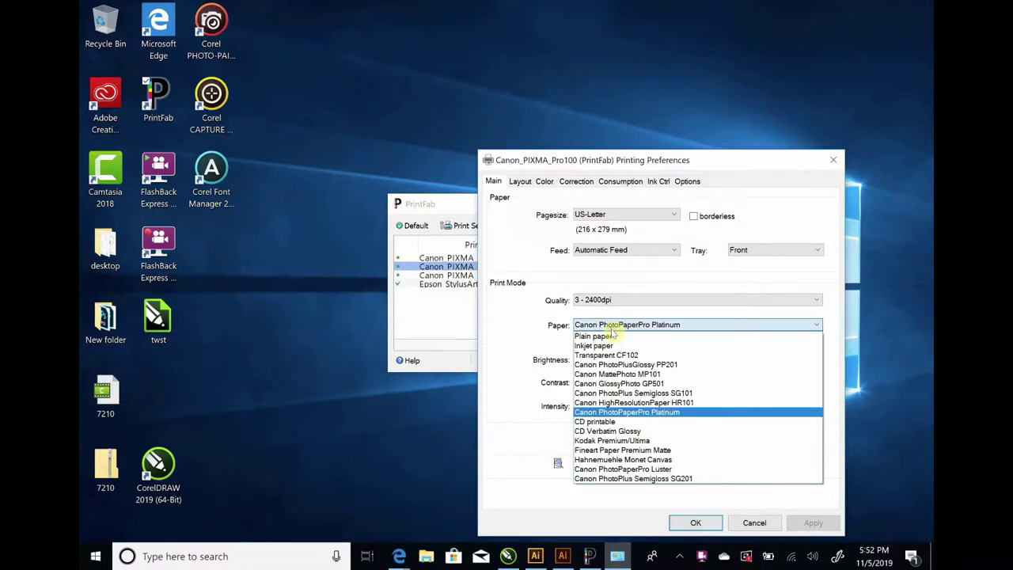
click(611, 336)
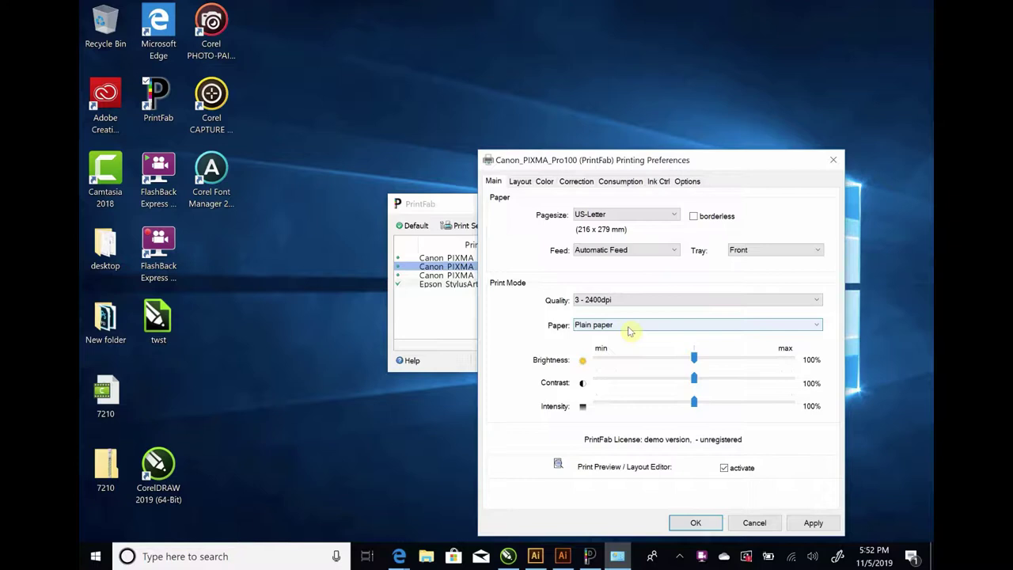
click(629, 329)
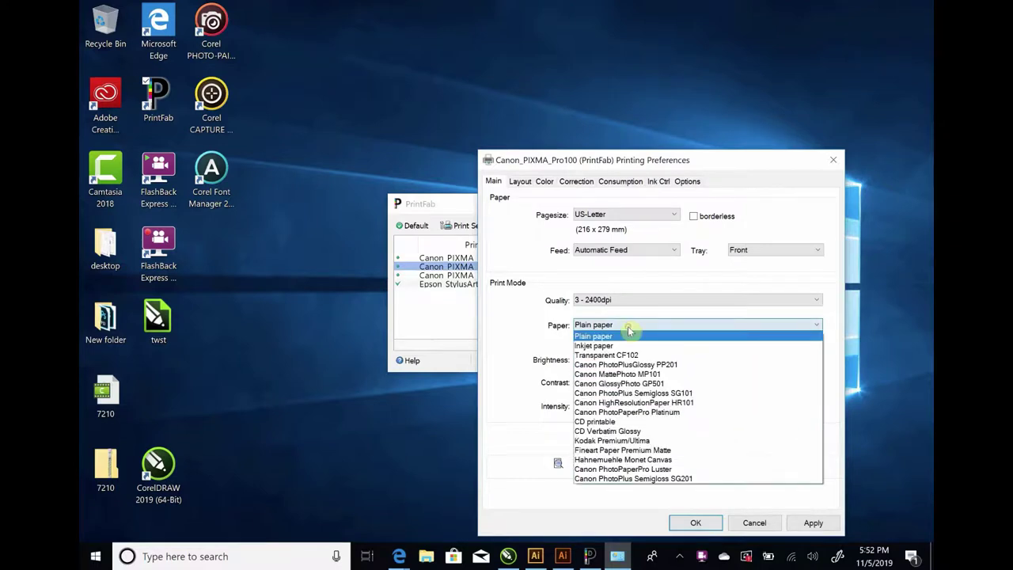
click(658, 413)
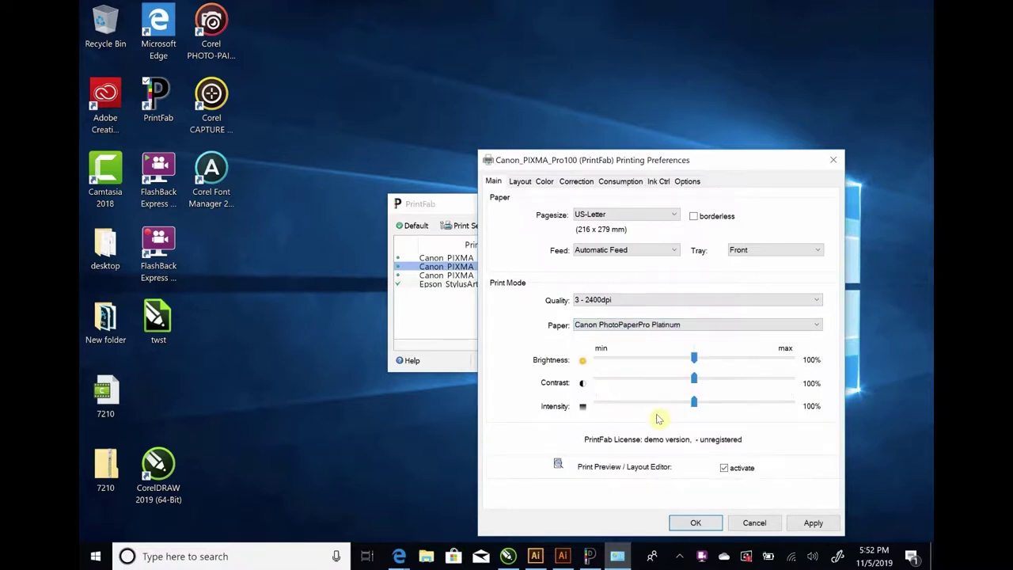
click(603, 301)
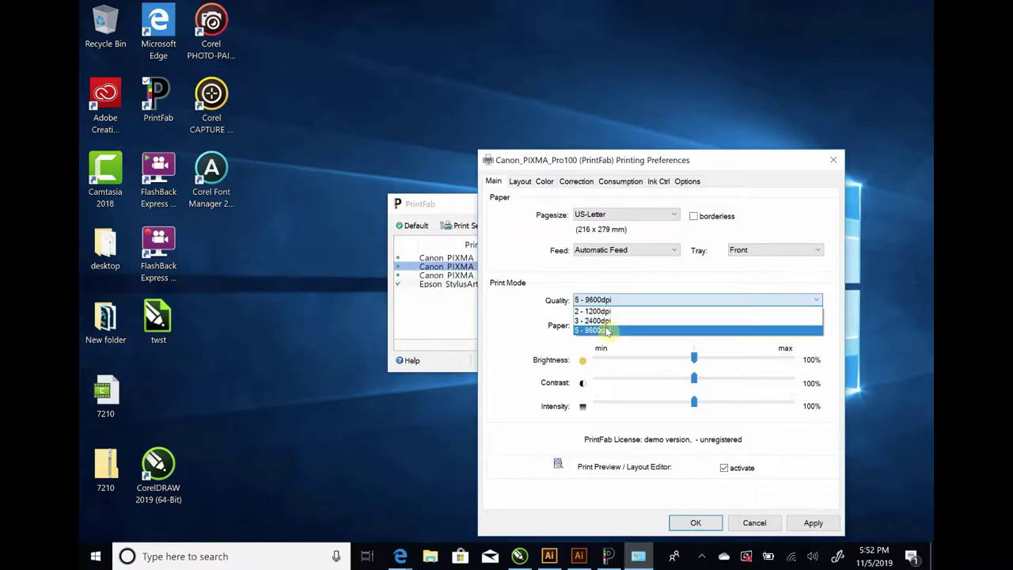
click(606, 330)
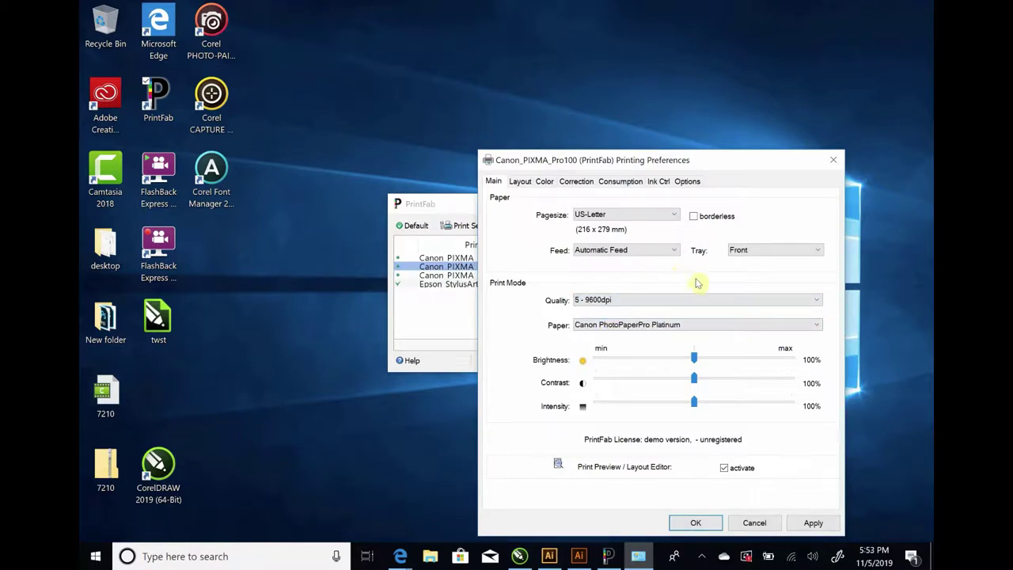
Set the page size to A3+, keep the Front tray, and raise brightness to 140%
click(661, 218)
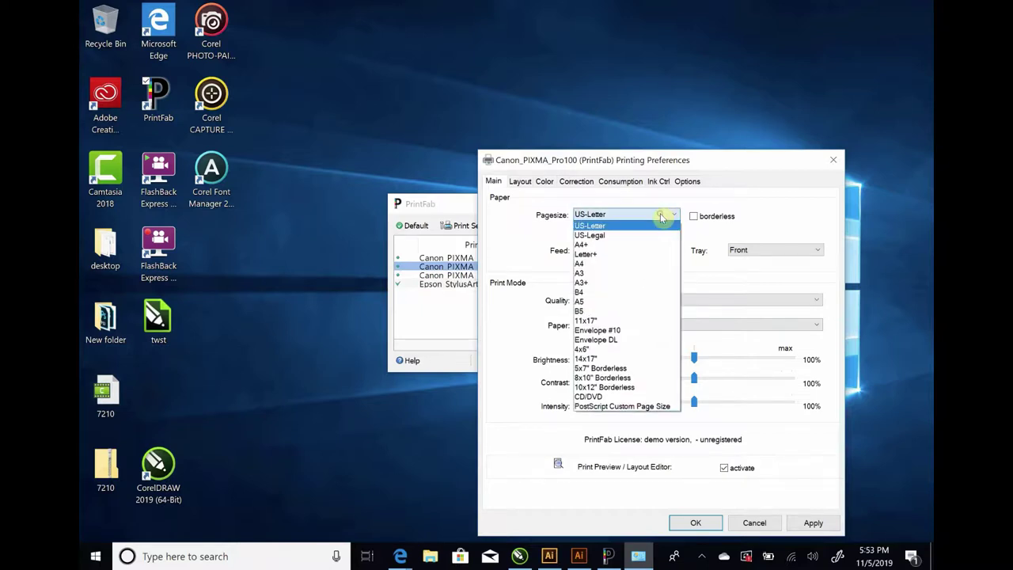
click(622, 283)
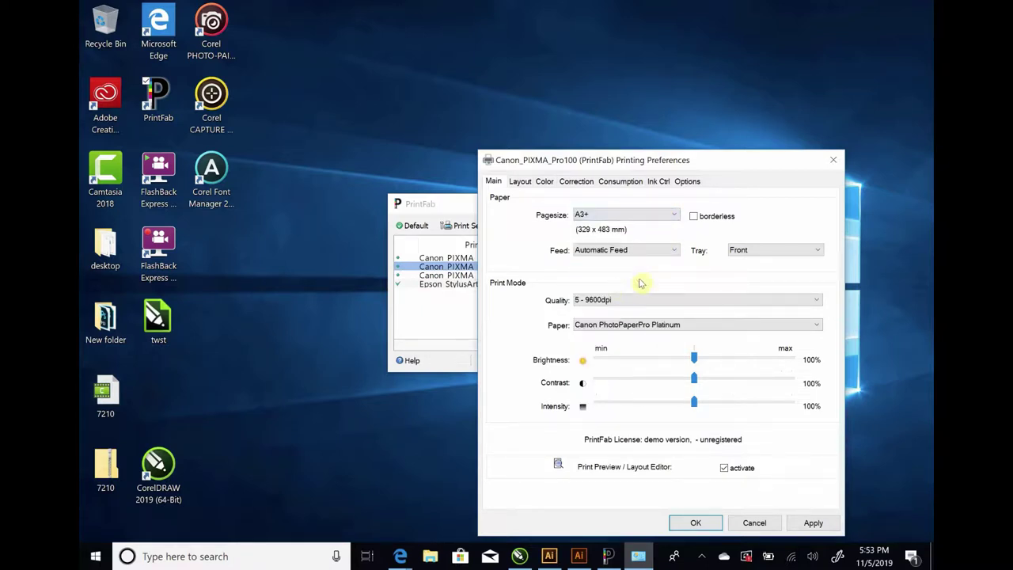
click(736, 252)
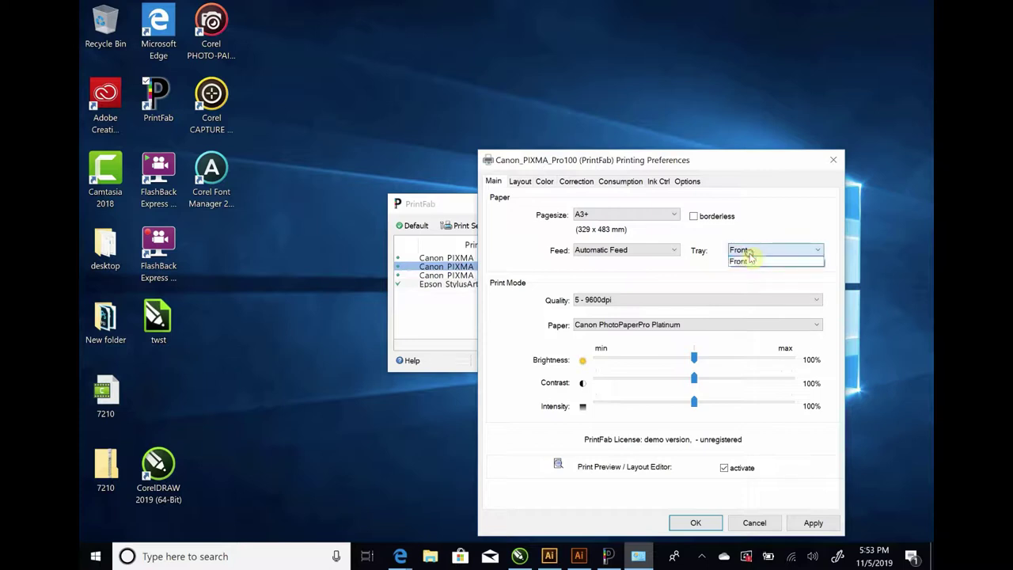
click(743, 262)
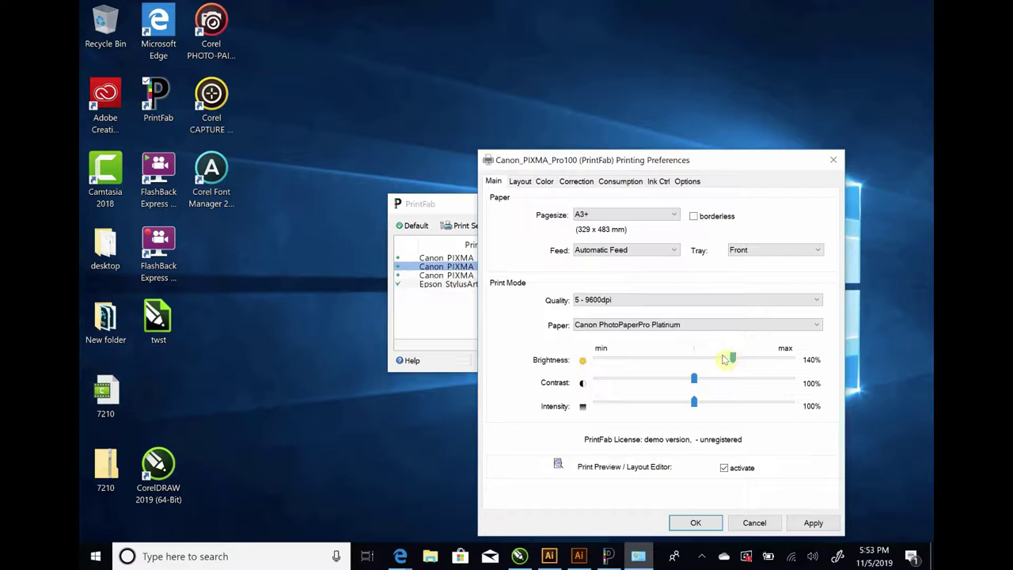
click(723, 358)
On the Options tab, keep Multi Black halftone screen mode and set screen ink saturation to 260%
click(686, 181)
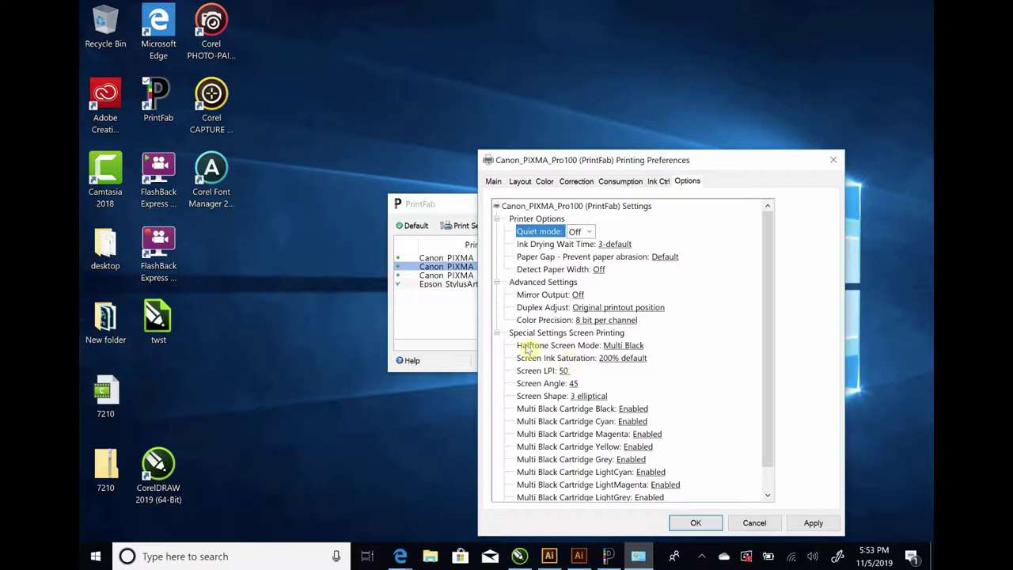
click(629, 348)
click(634, 348)
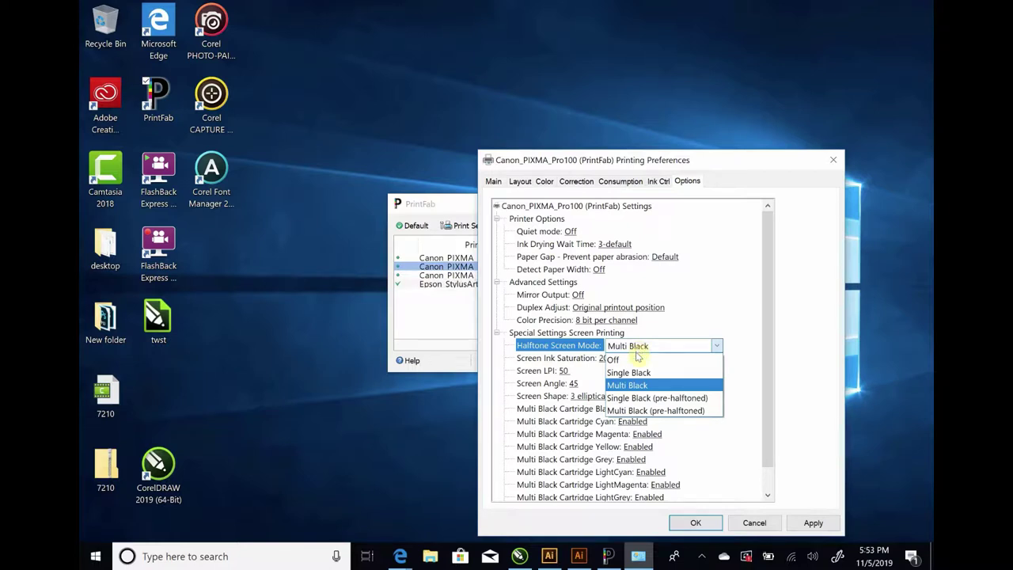
click(629, 385)
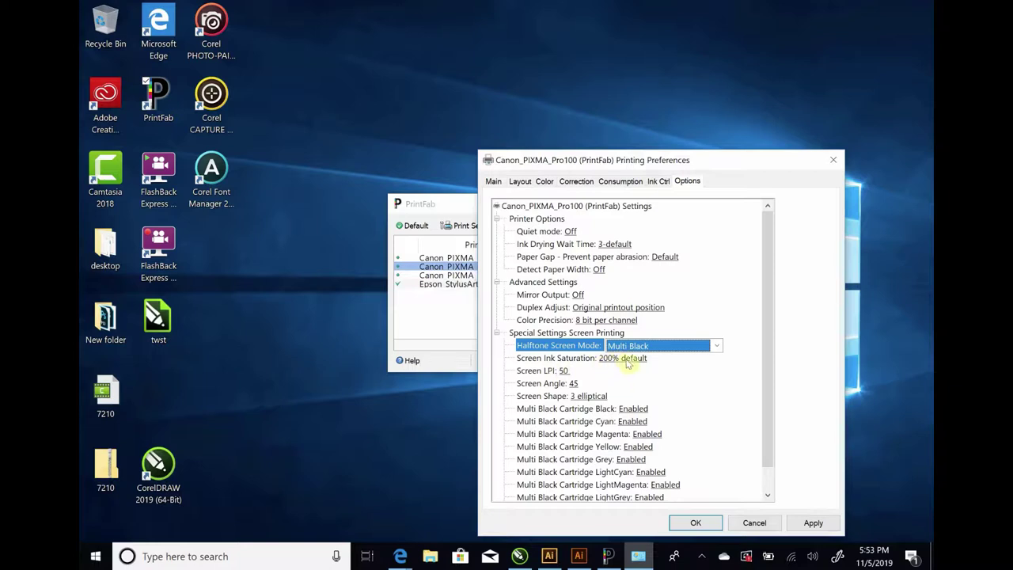
click(629, 362)
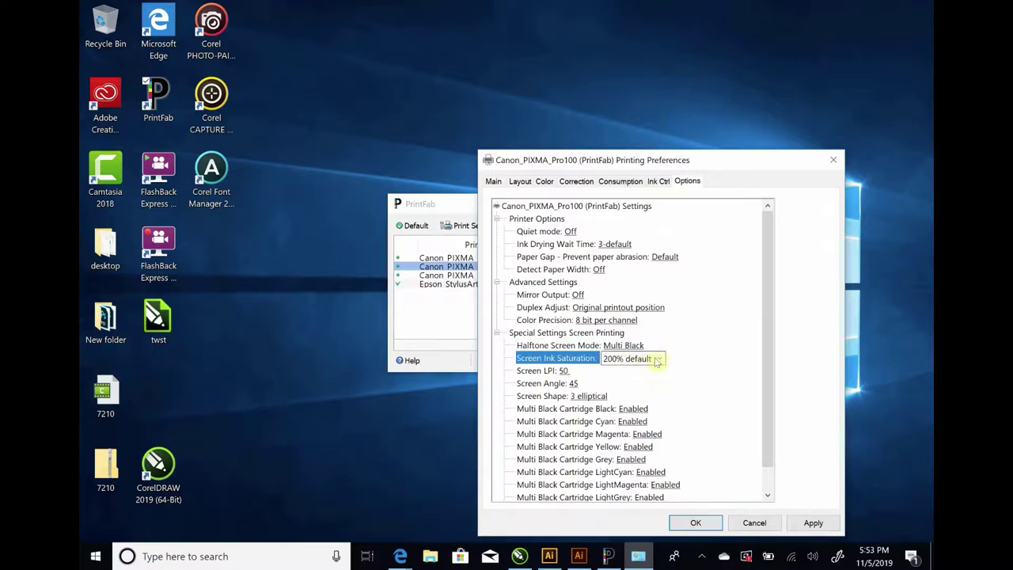
click(660, 360)
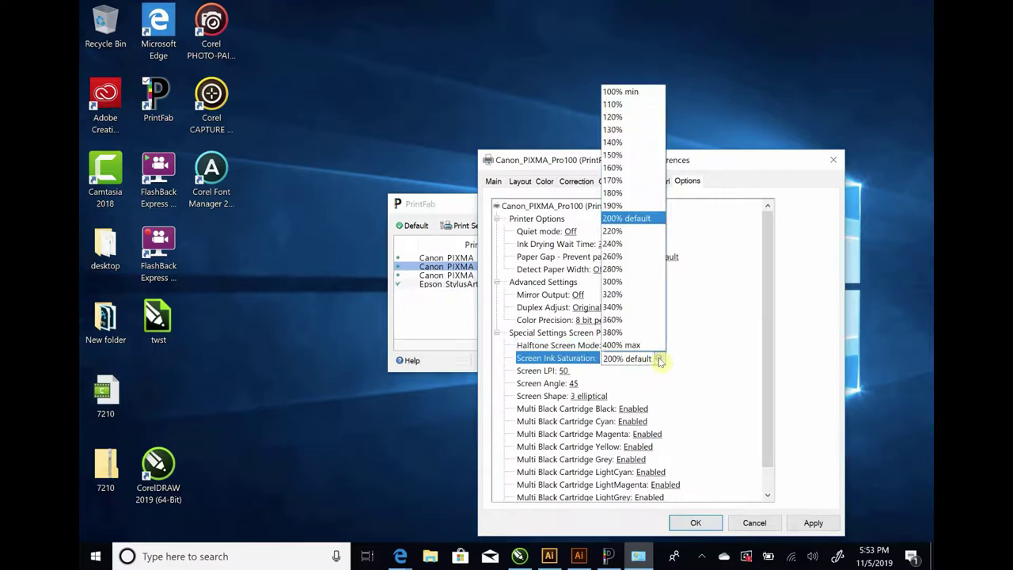
click(626, 265)
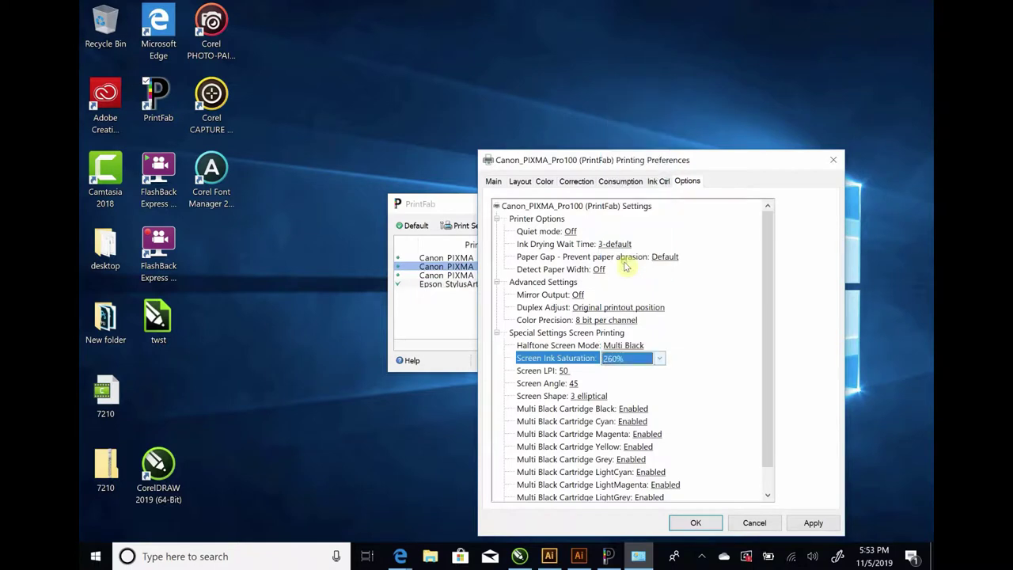
Set the screen shape to 0 round and the screen angle to 25
click(599, 400)
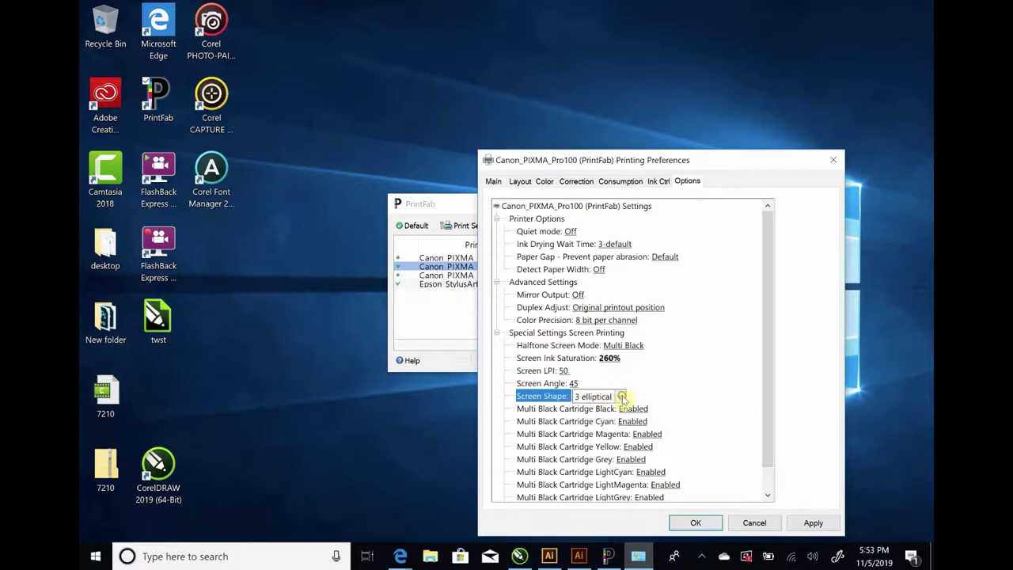
click(622, 395)
click(606, 409)
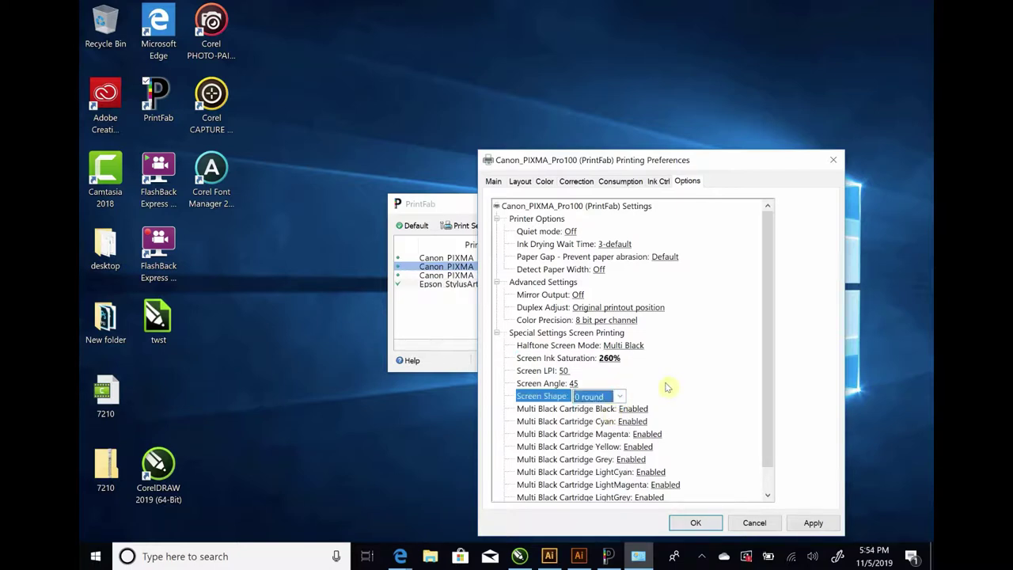
click(576, 384)
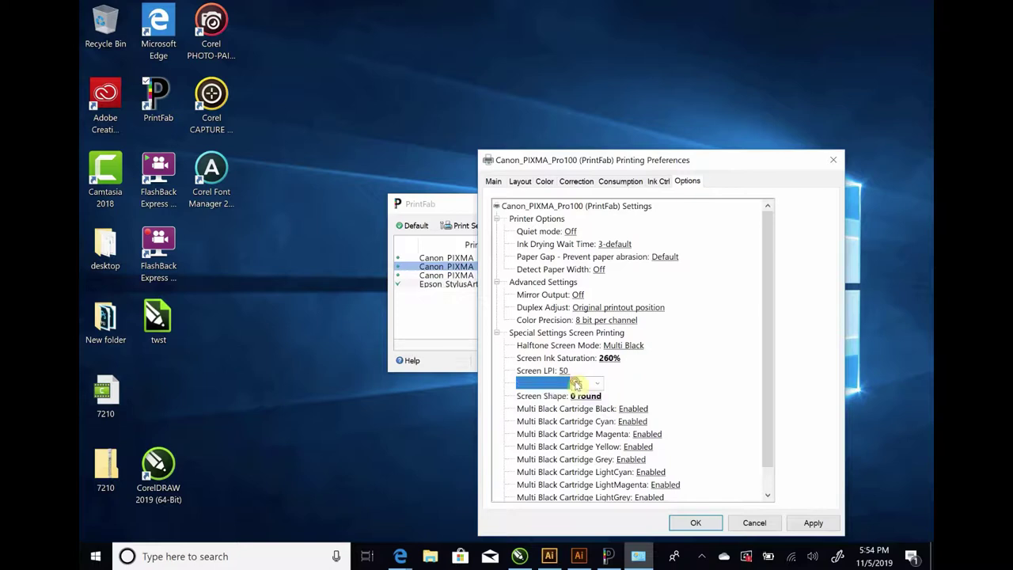
click(576, 383)
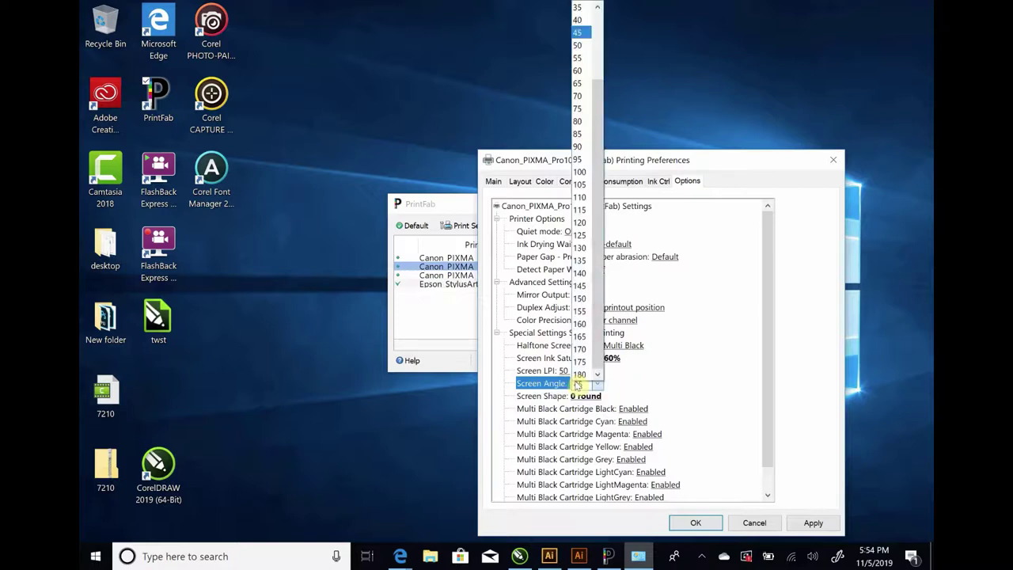
click(580, 58)
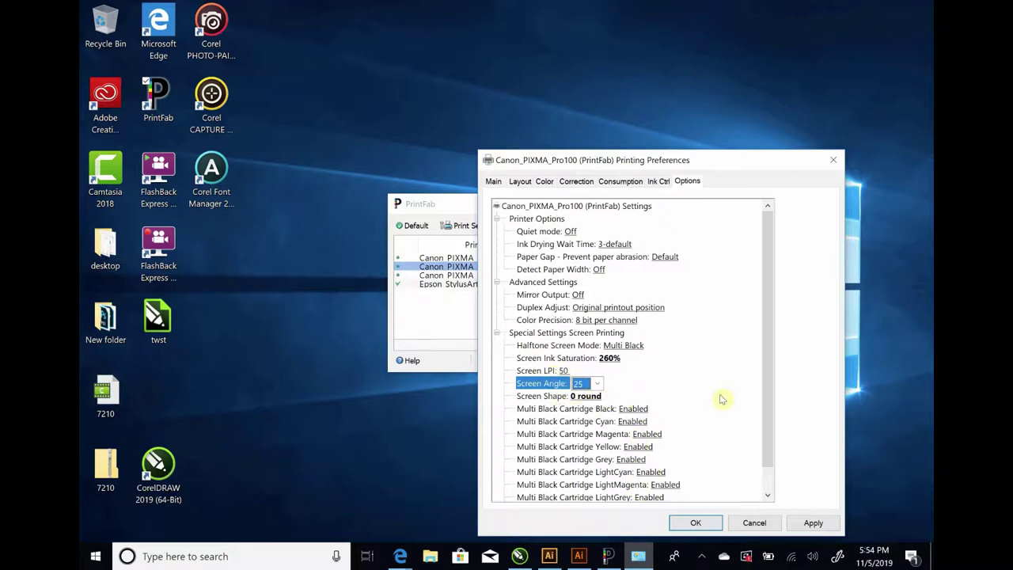
Apply the screen-printing changes and go back to the Main settings tab
click(810, 523)
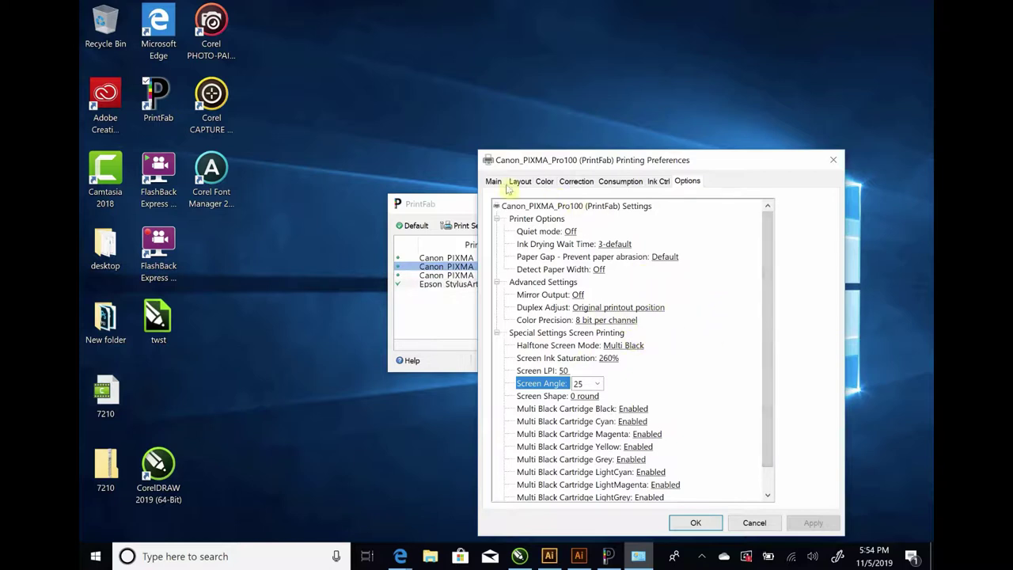
click(492, 181)
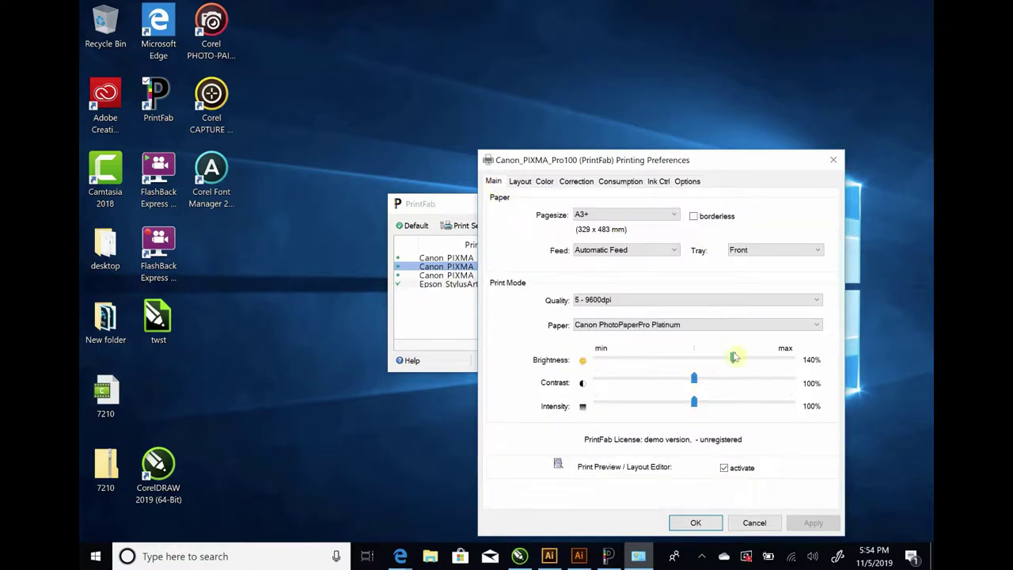
Close the Pro100 Printing Preferences dialog and the PrintFab printer manager window
click(712, 526)
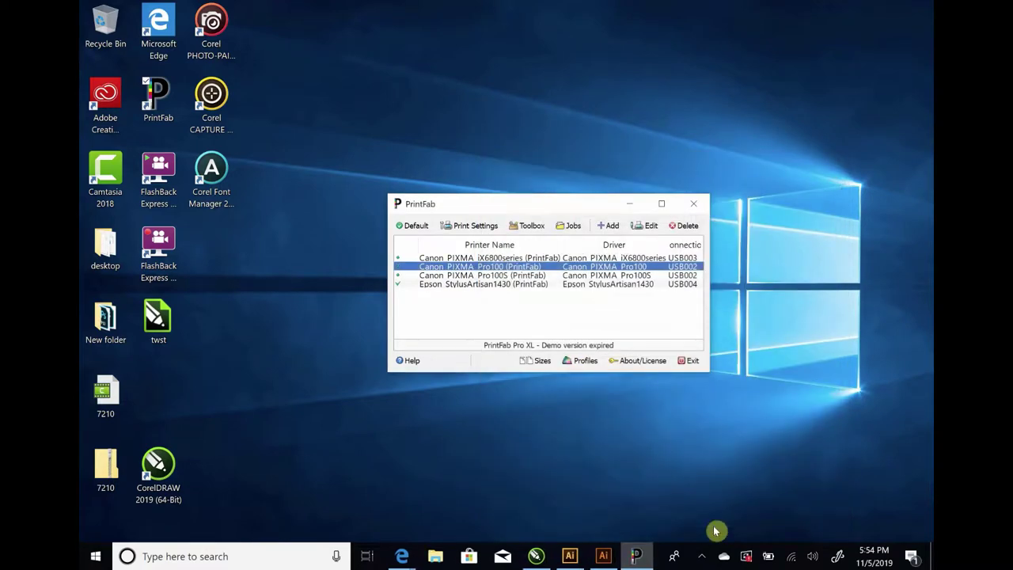
click(688, 209)
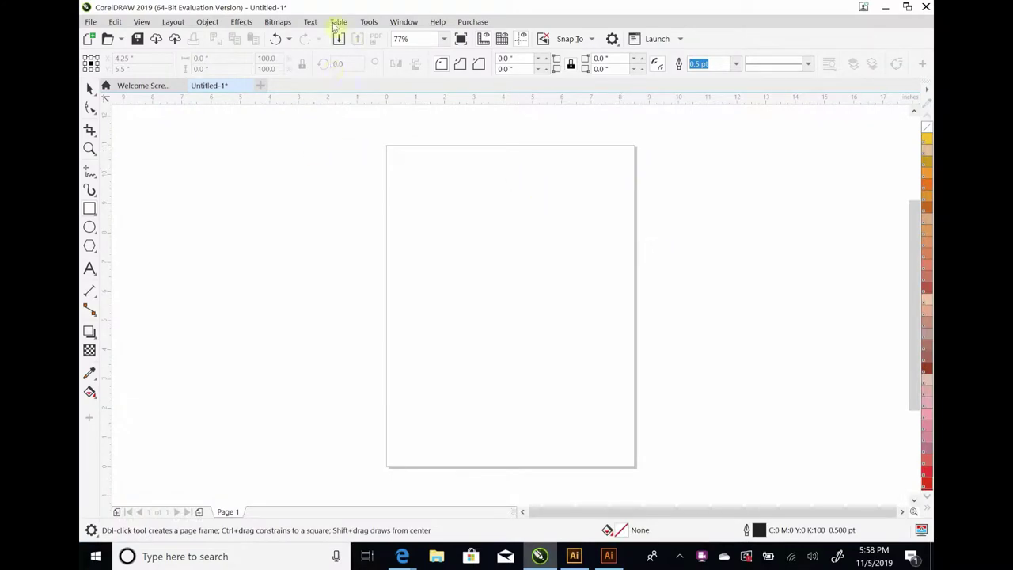
Load the PANTONE+ Solid Coated-V3 spot palette from Window > Dockers > Palettes, then close the docker
click(400, 22)
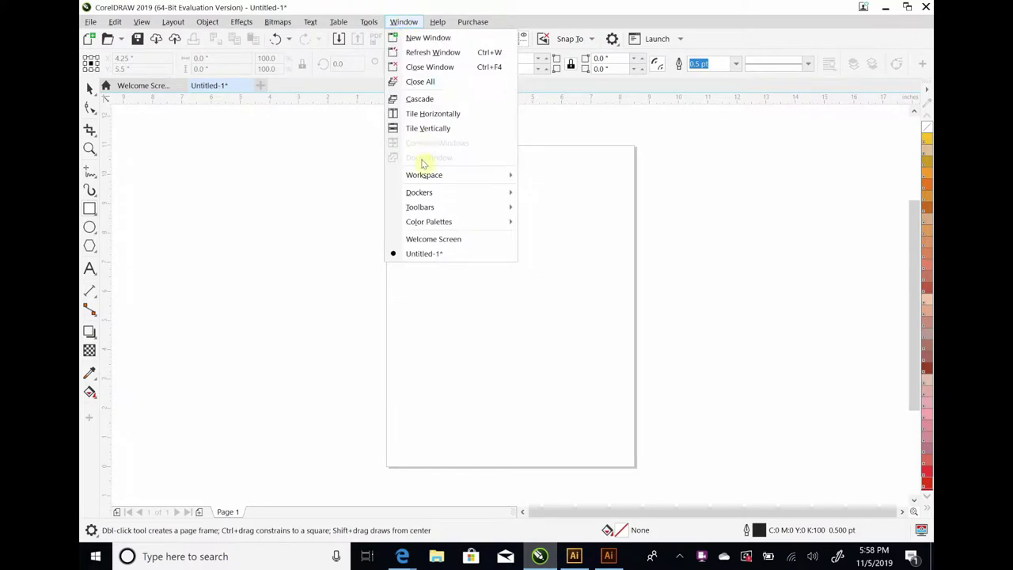
mouse_move(425, 200)
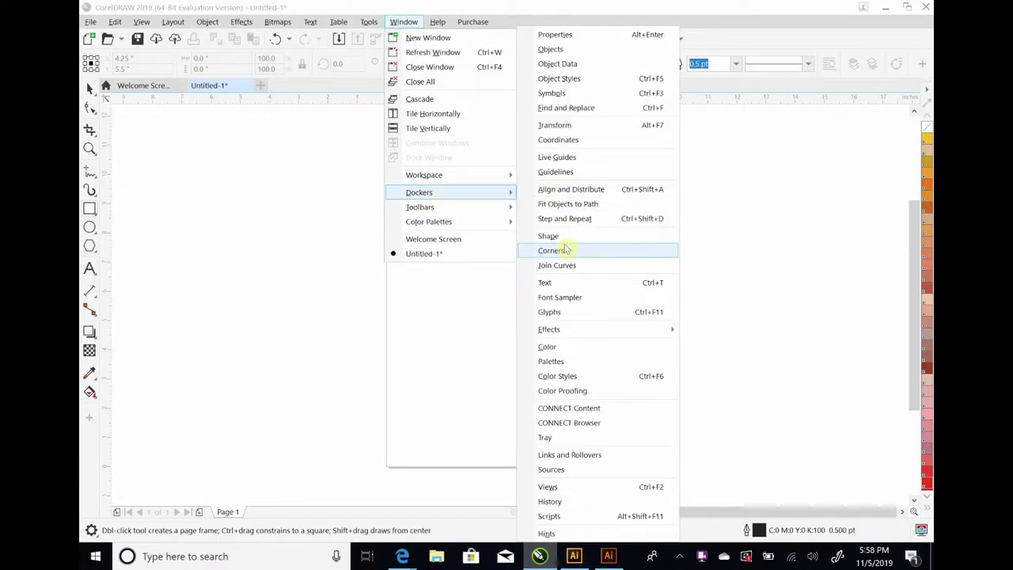
click(551, 362)
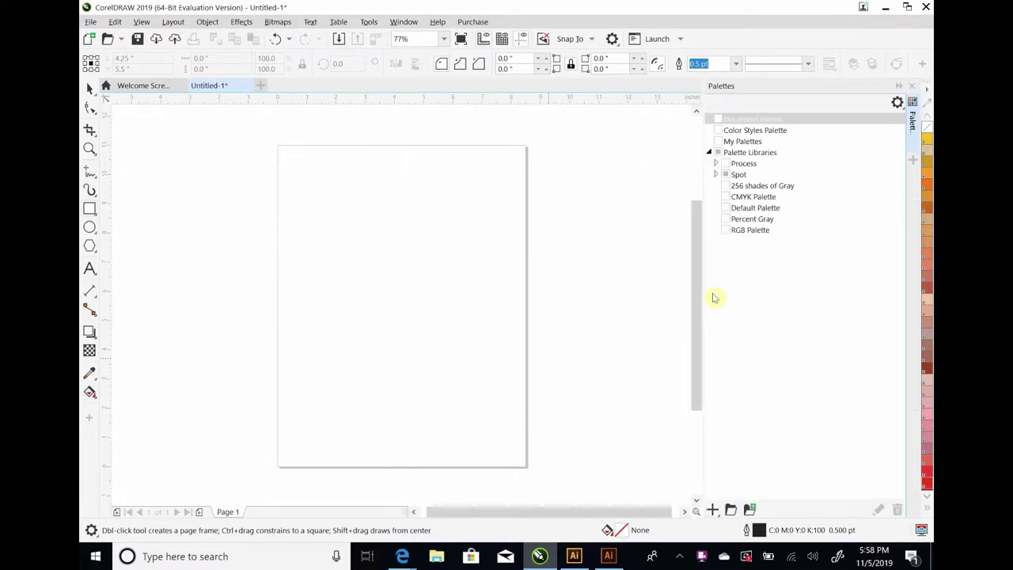
click(716, 176)
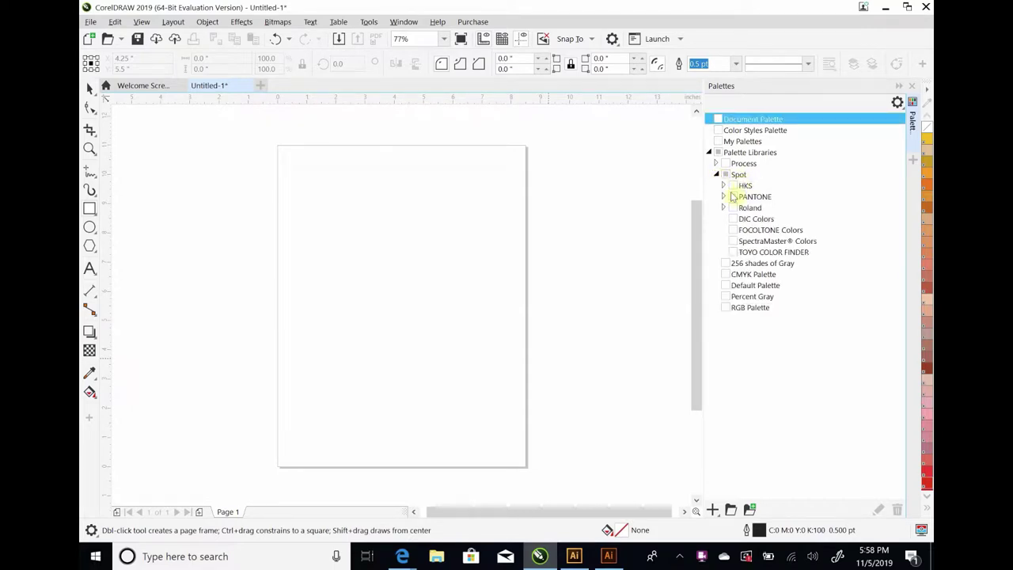
click(723, 196)
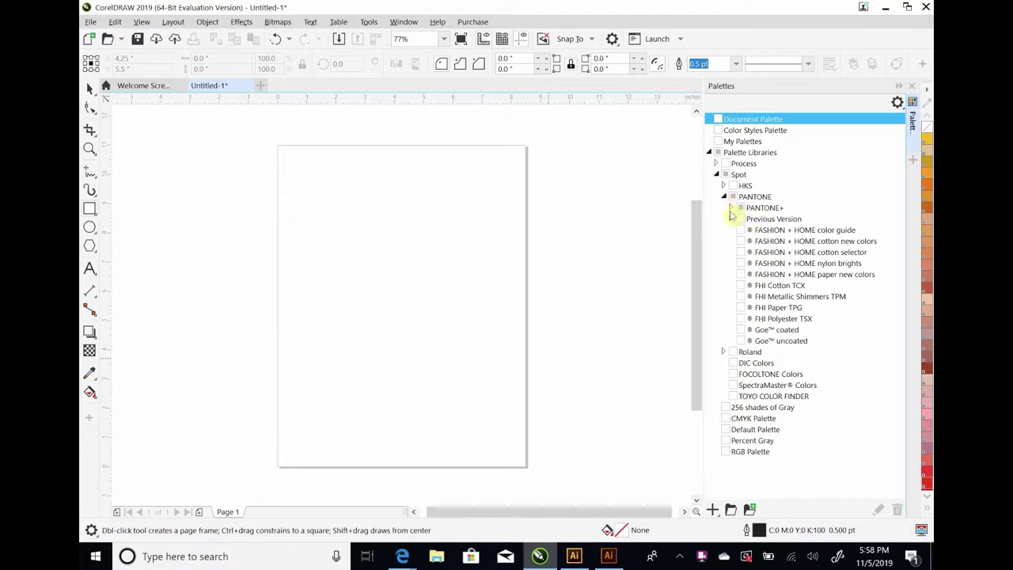
click(730, 207)
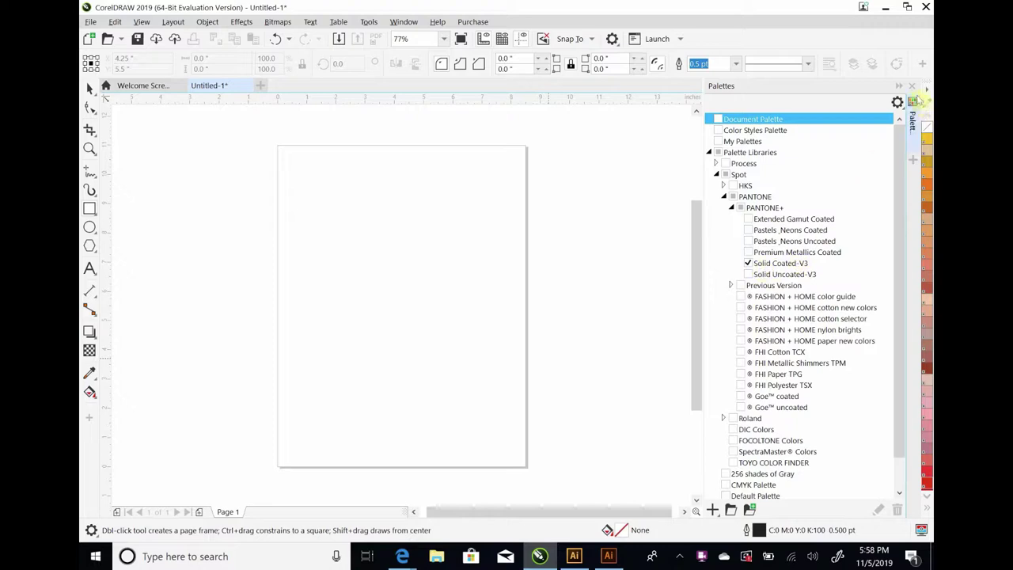
click(911, 87)
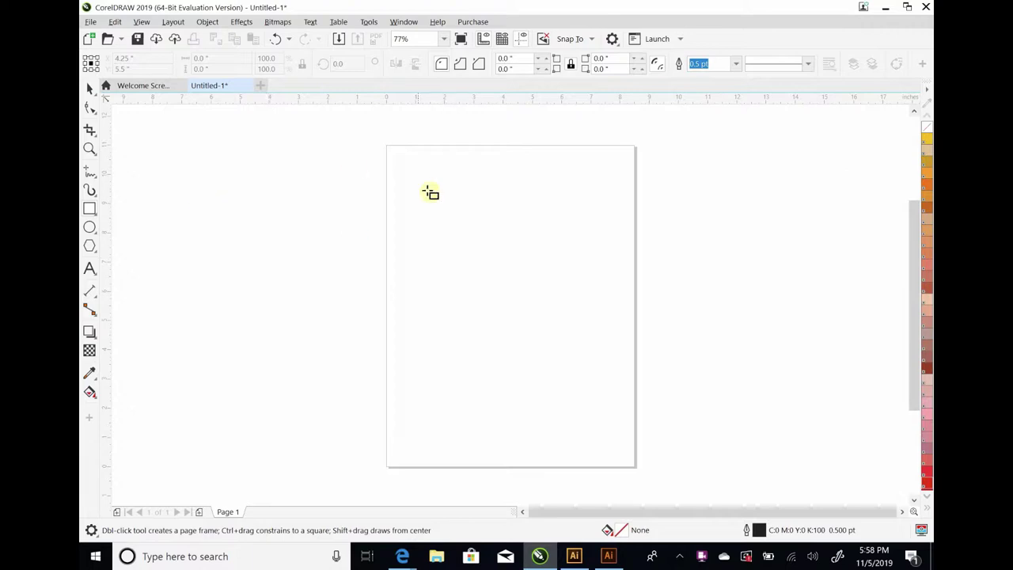
Draw a PANTONE 3564 C rectangle and drag an overlapping PANTONE 3516 C copy below it
drag(428, 190, 595, 335)
click(926, 188)
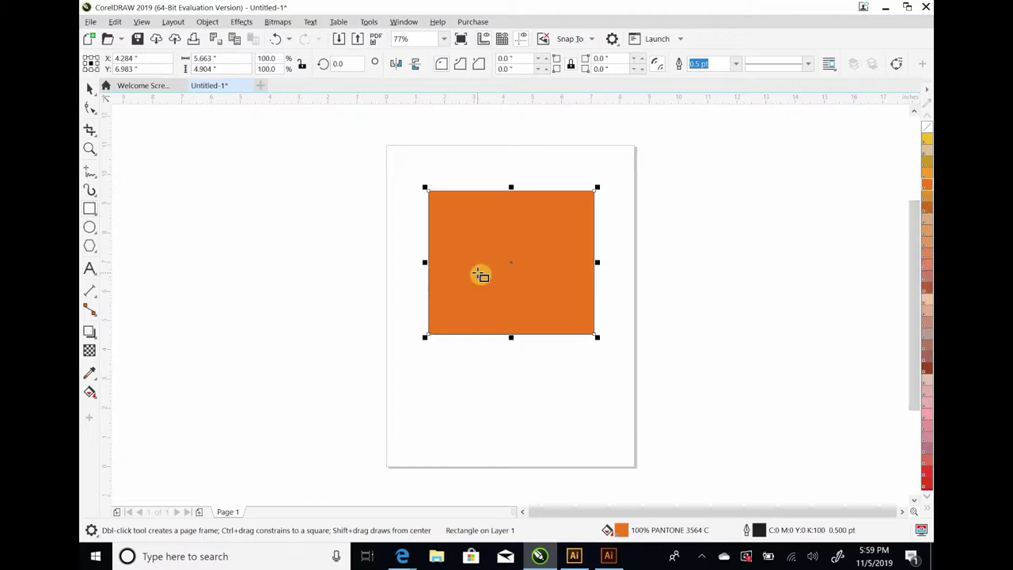
click(89, 89)
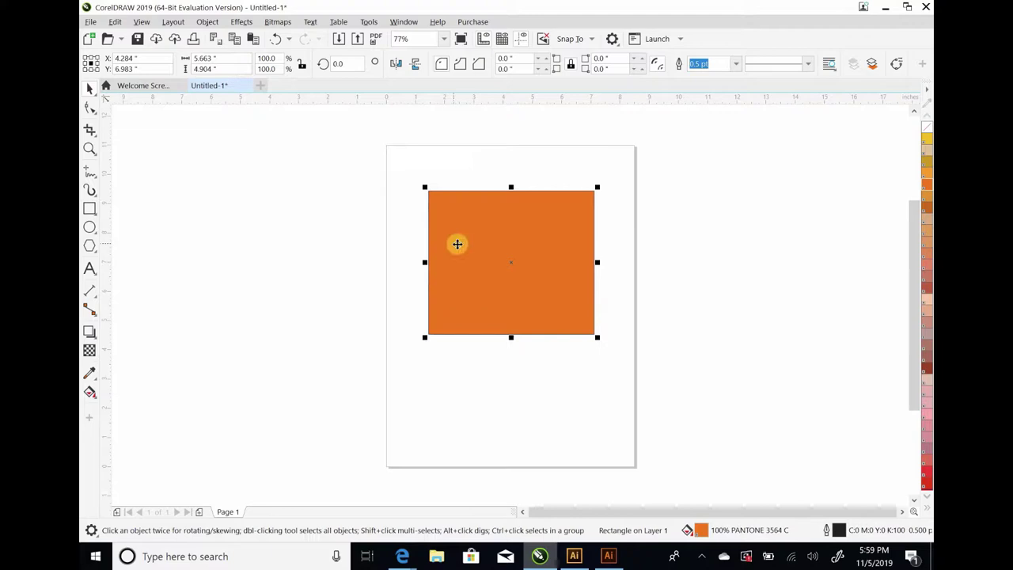
drag(457, 242, 467, 350)
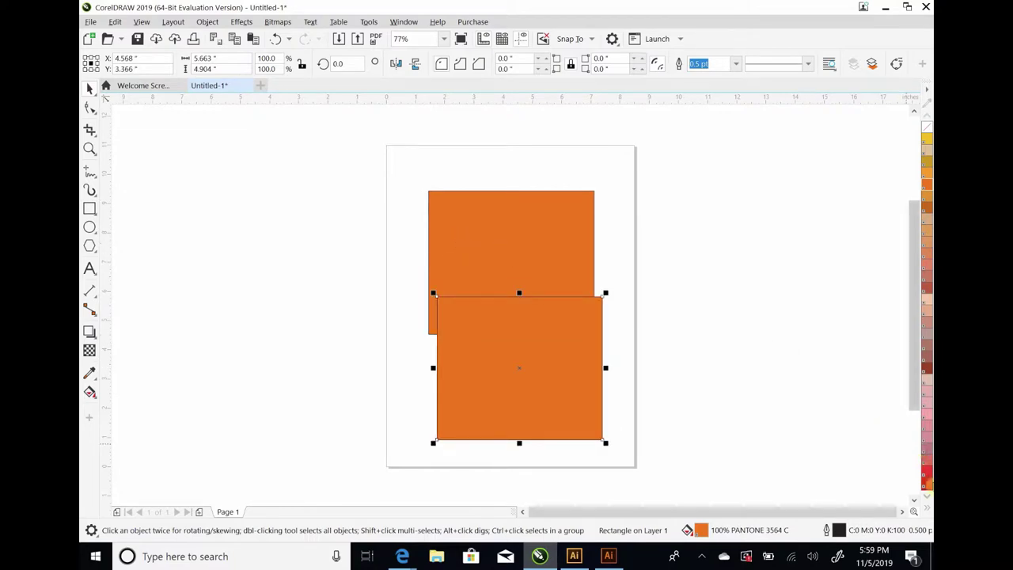
click(926, 483)
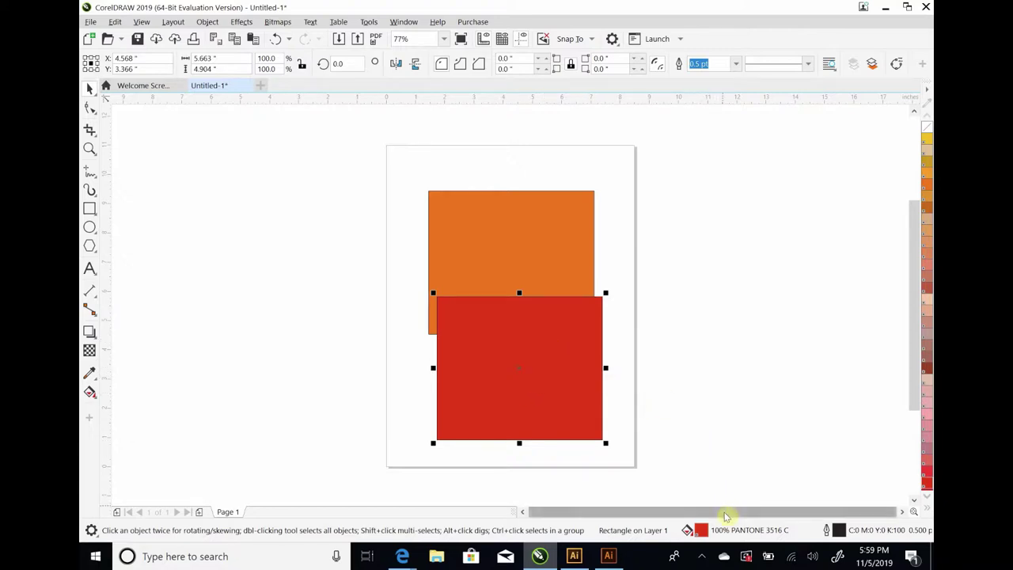
click(583, 393)
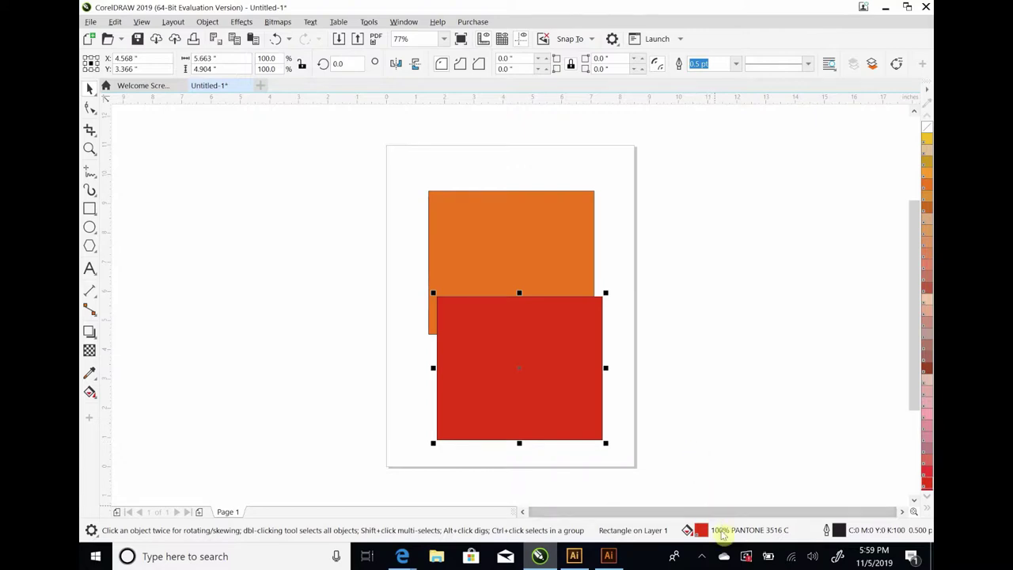
Set the lower rectangle's PANTONE 3516 C fill to tint 55 in Edit Fill, then deselect
double_click(722, 534)
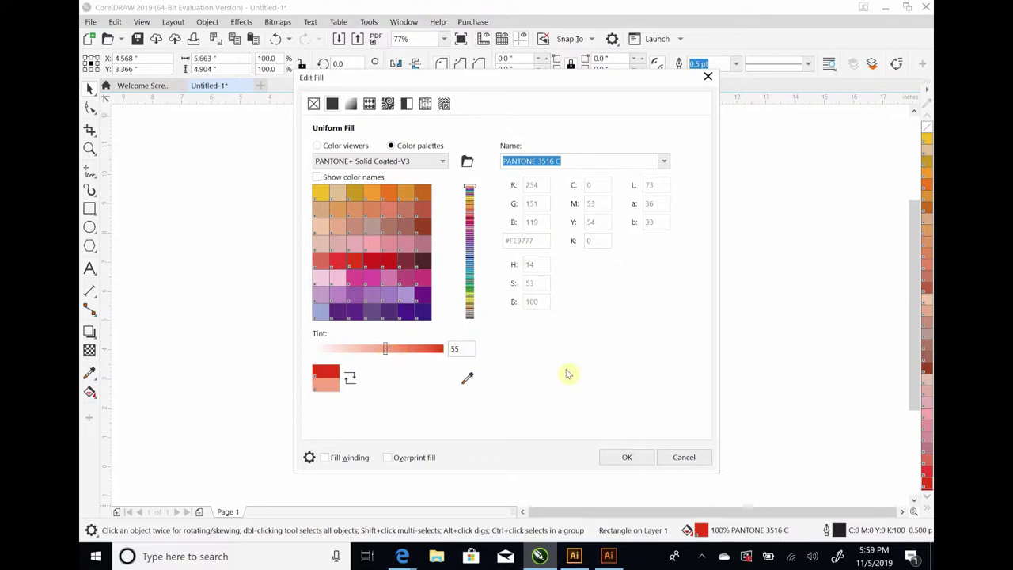
click(627, 459)
click(625, 463)
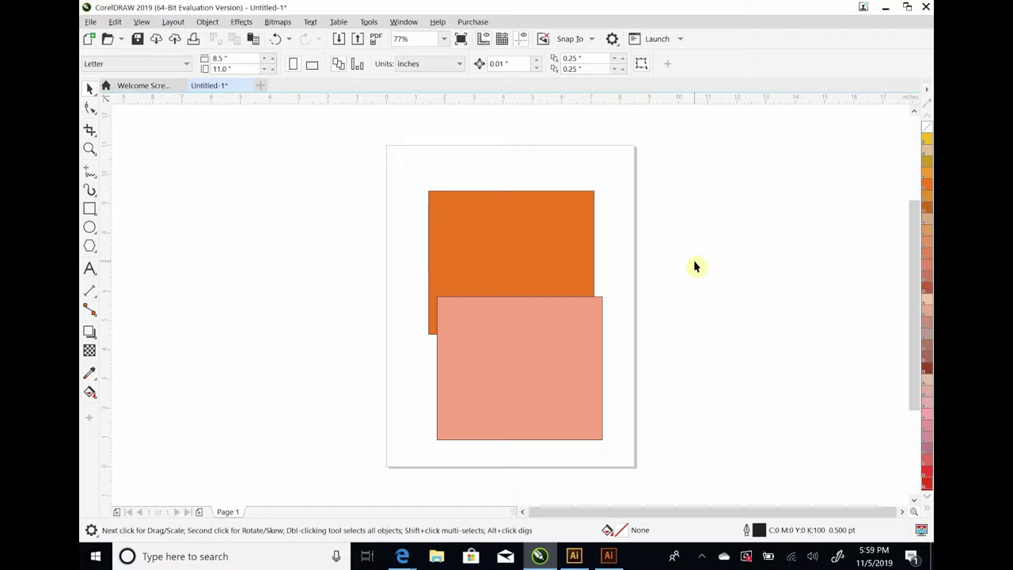
Print to Canon_PIXMA_Pro100 (PrintFab) as separations with Black, PANTONE 3564 C and 3516 C plates
key(ctrl+p)
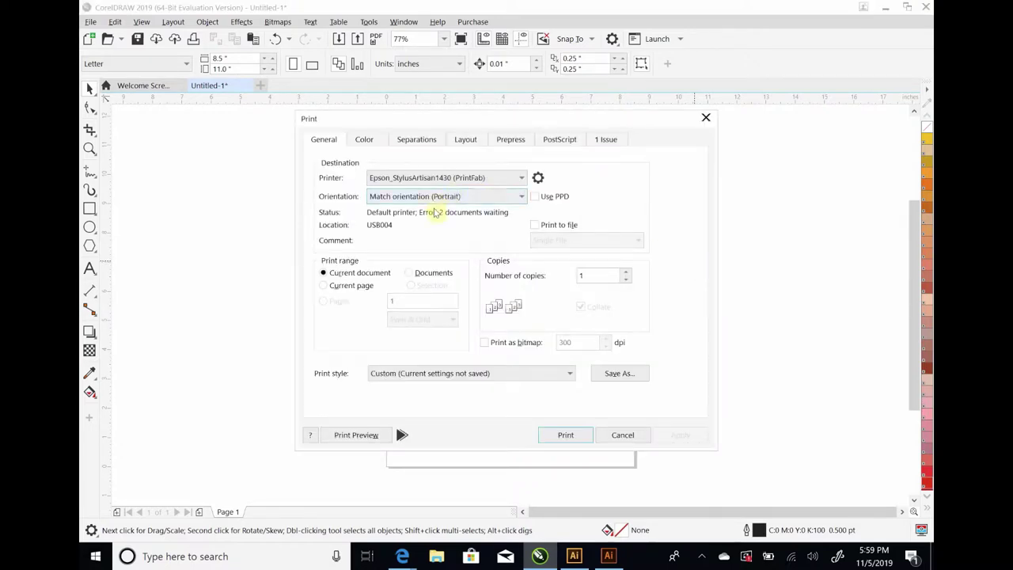
click(465, 179)
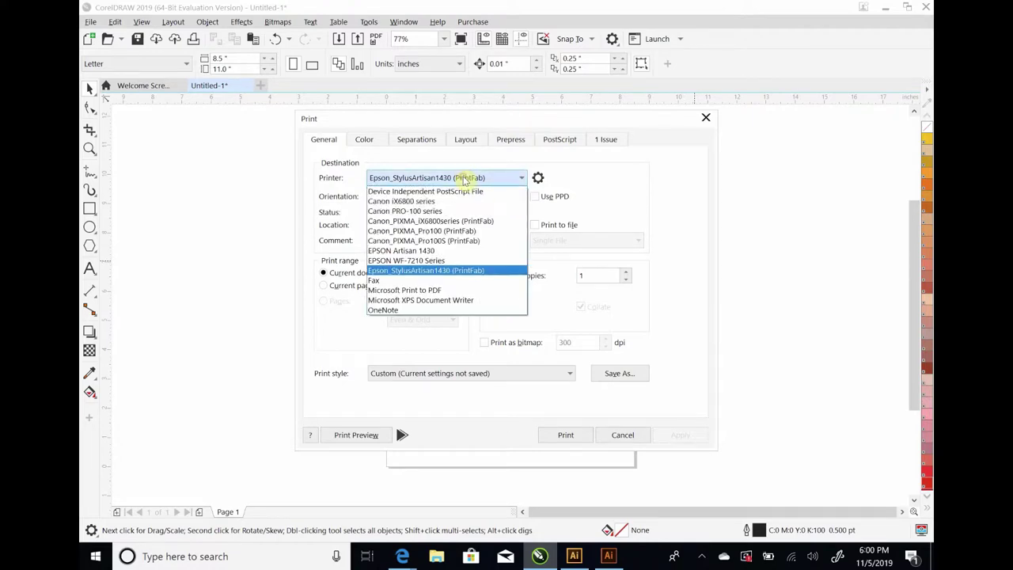
click(462, 230)
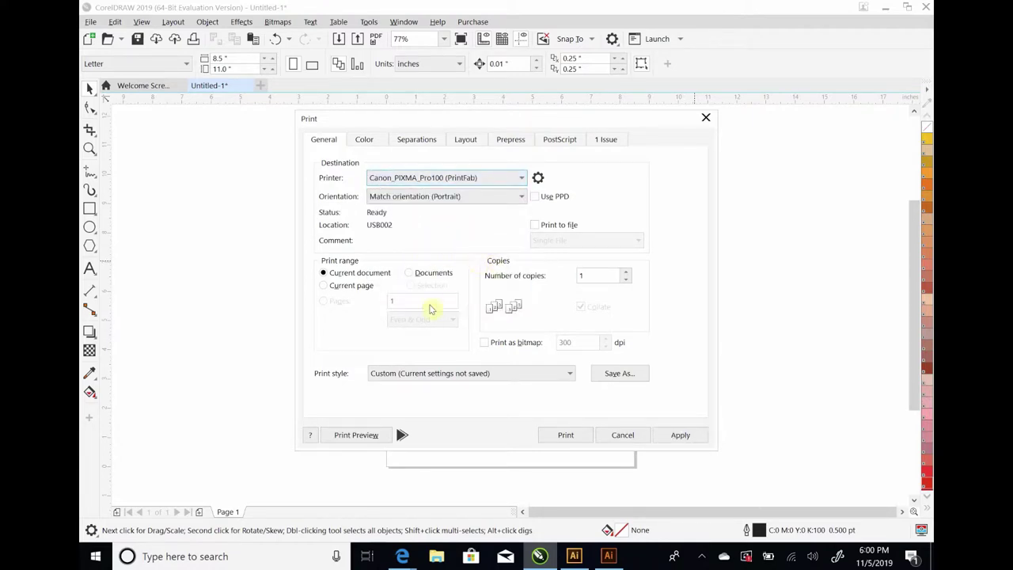
click(373, 143)
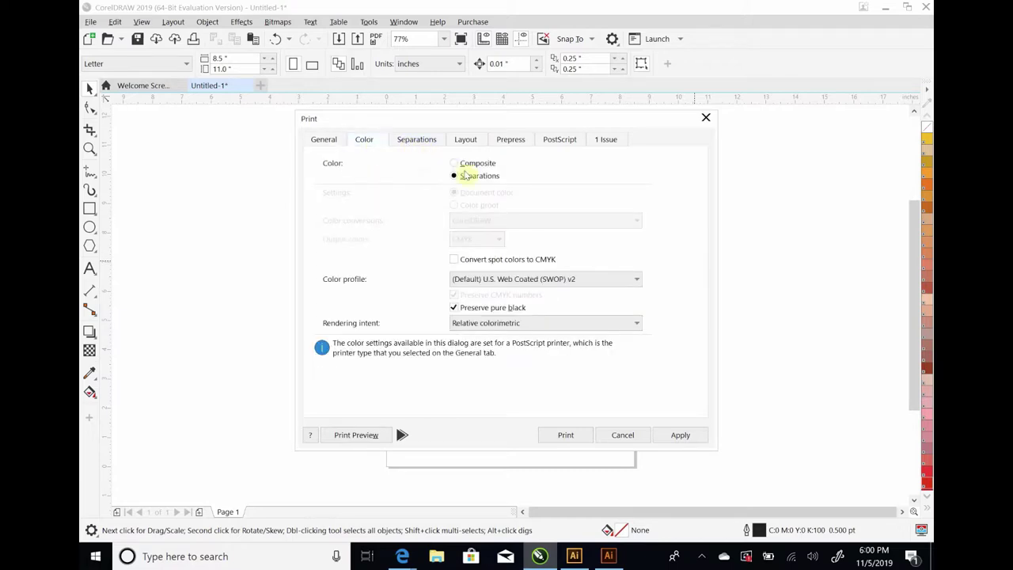
click(409, 142)
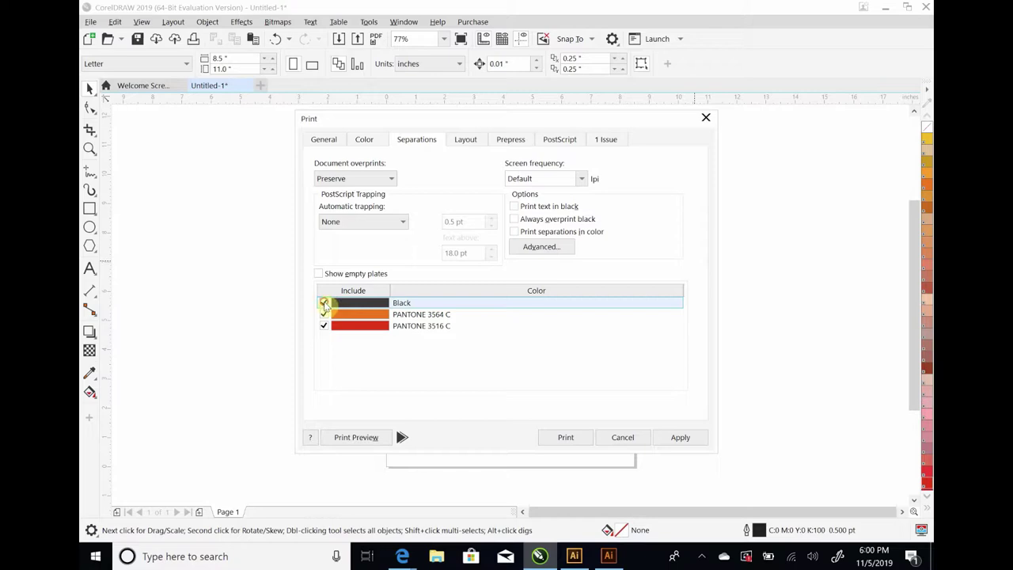
click(324, 303)
click(324, 303)
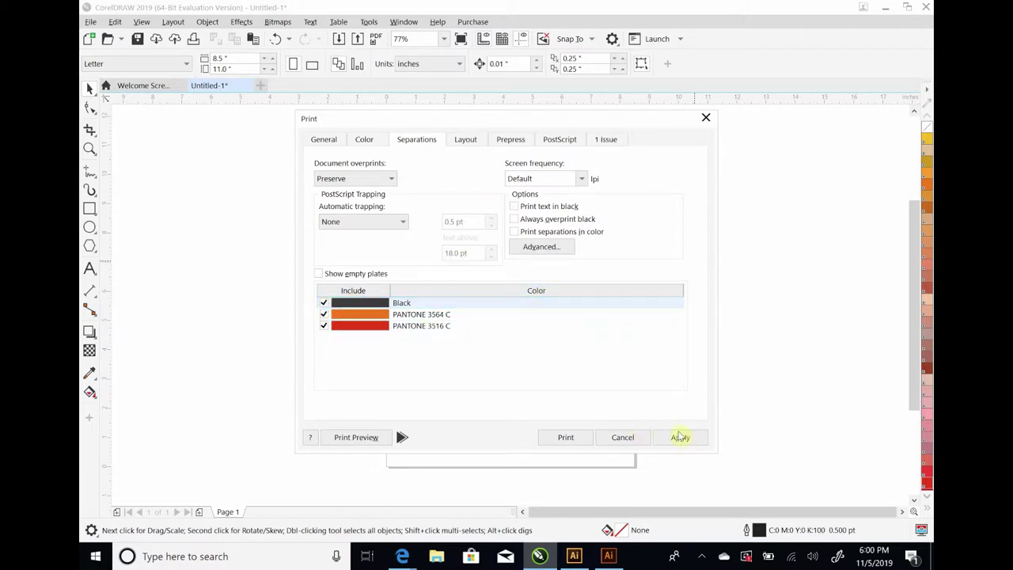
Send the print, acknowledge the expiry warning, review the three separation pages, and choose Print + Exit
click(567, 437)
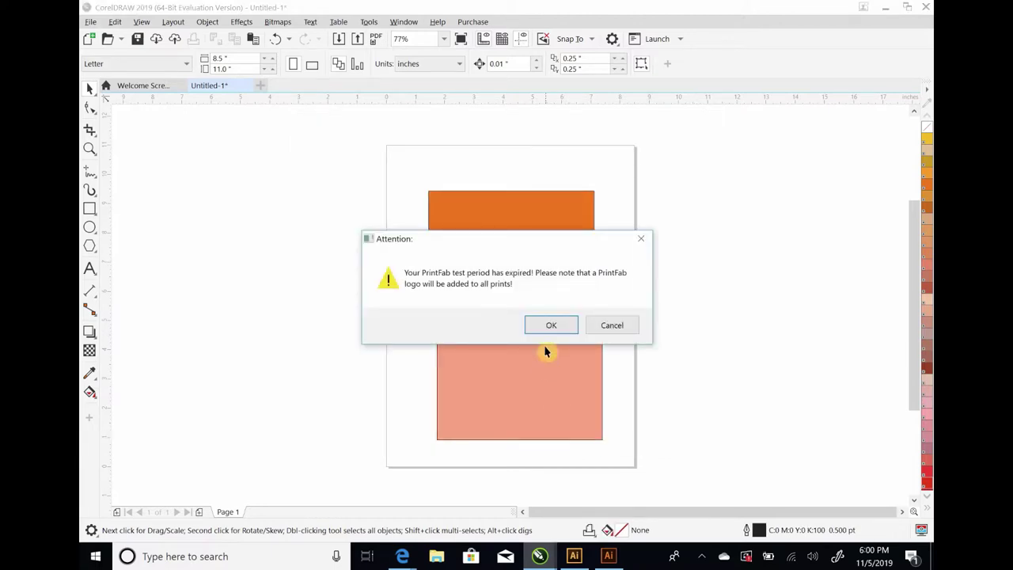
click(552, 321)
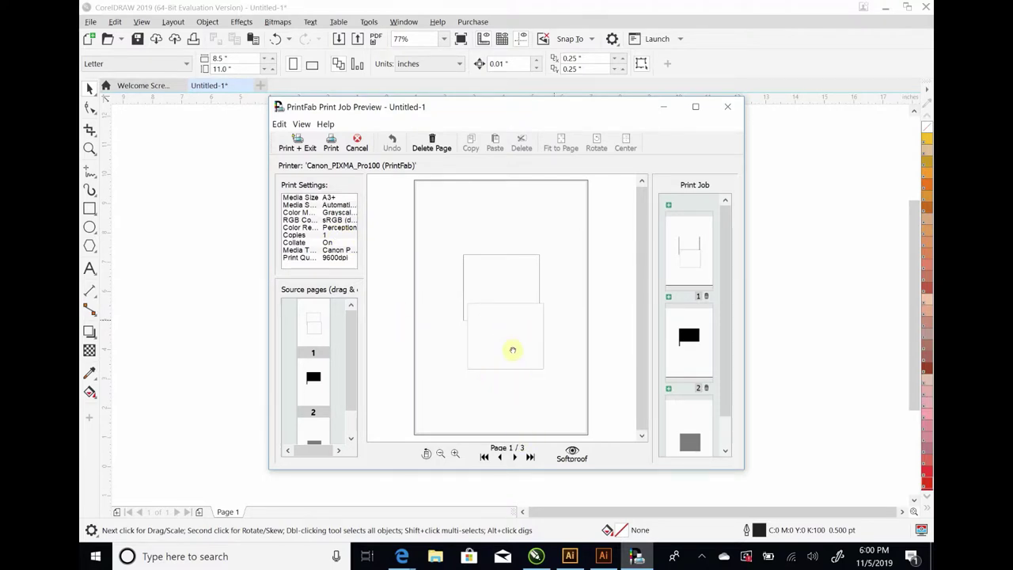
click(513, 458)
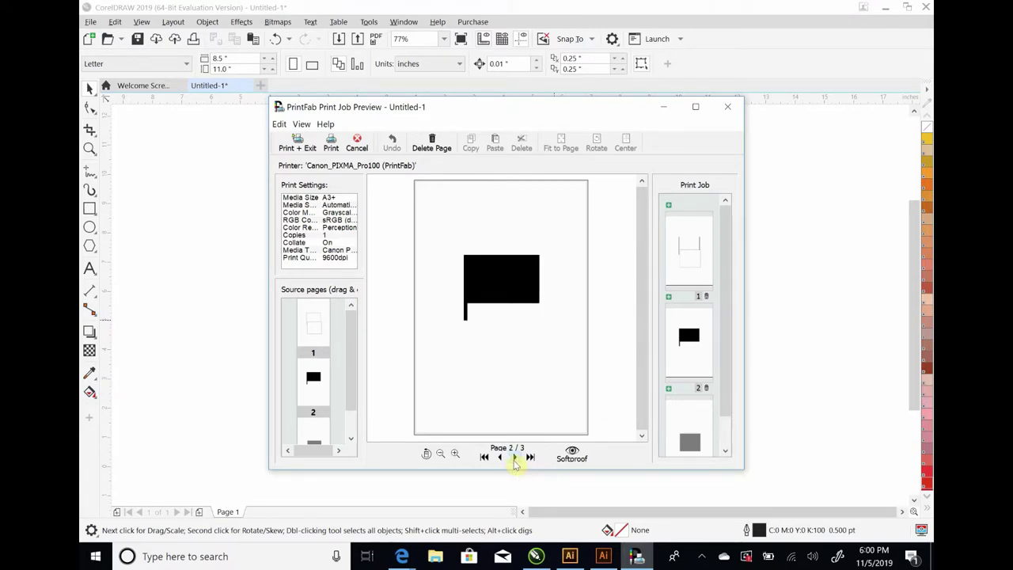
click(514, 459)
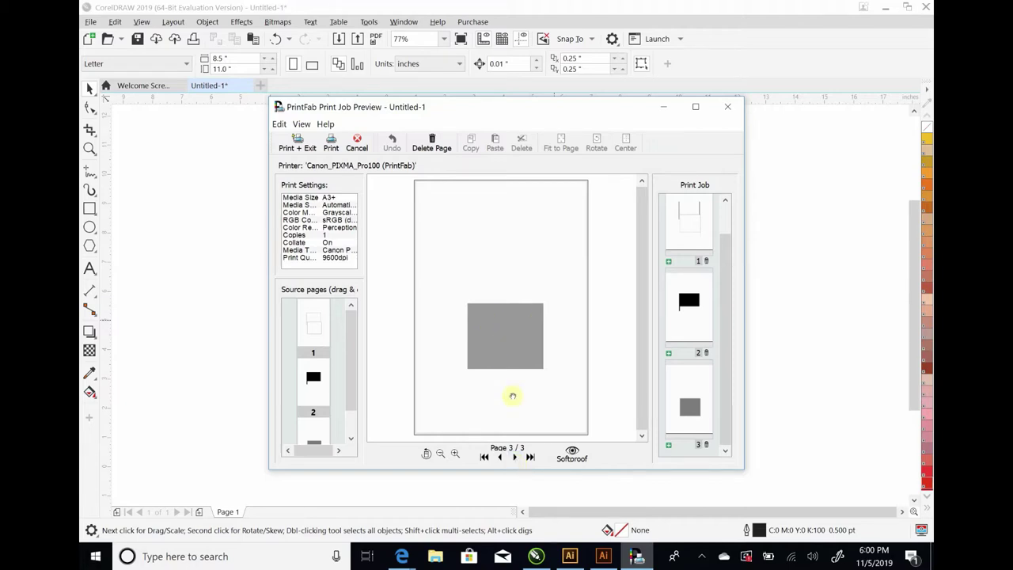
click(501, 457)
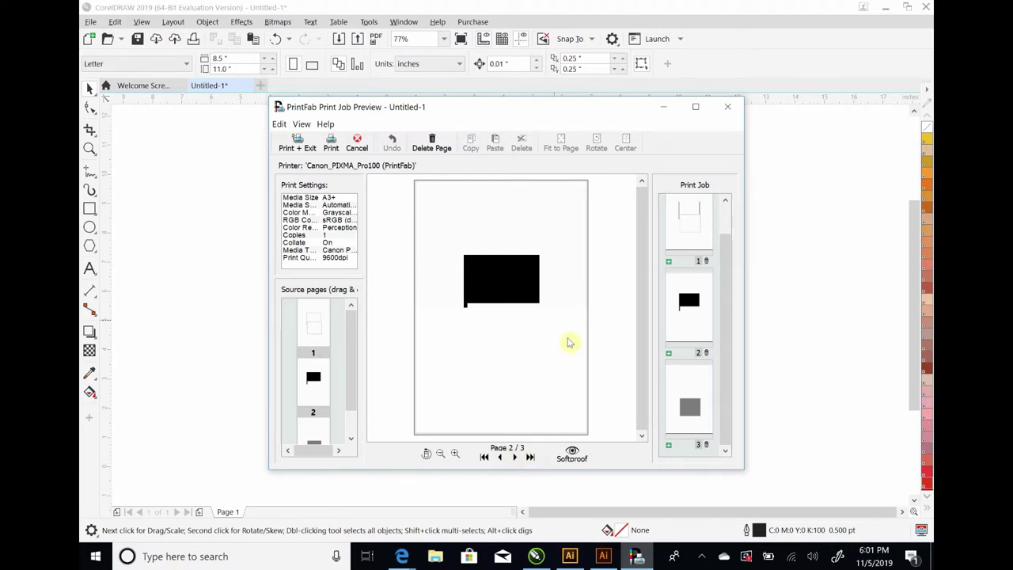
click(294, 141)
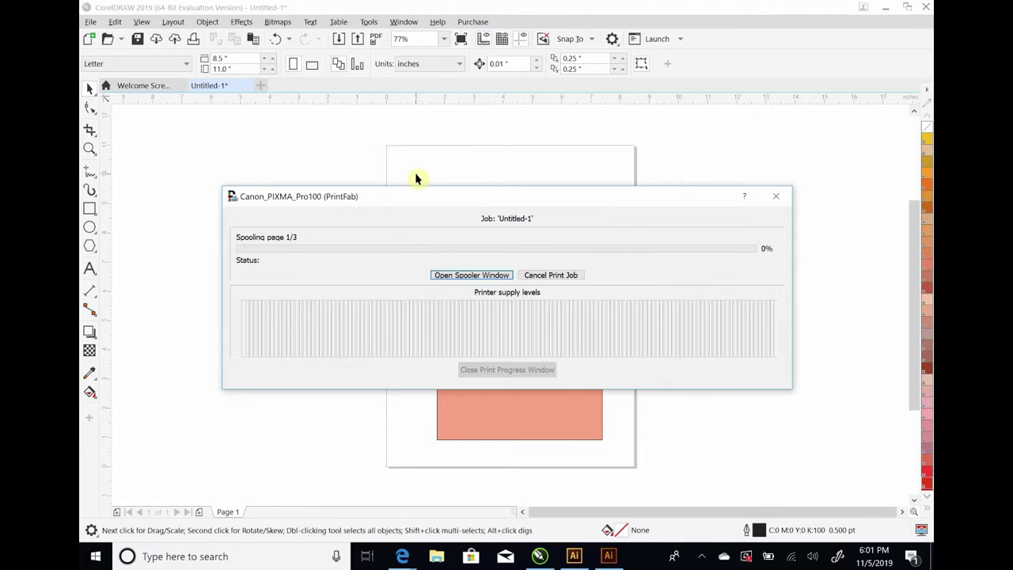